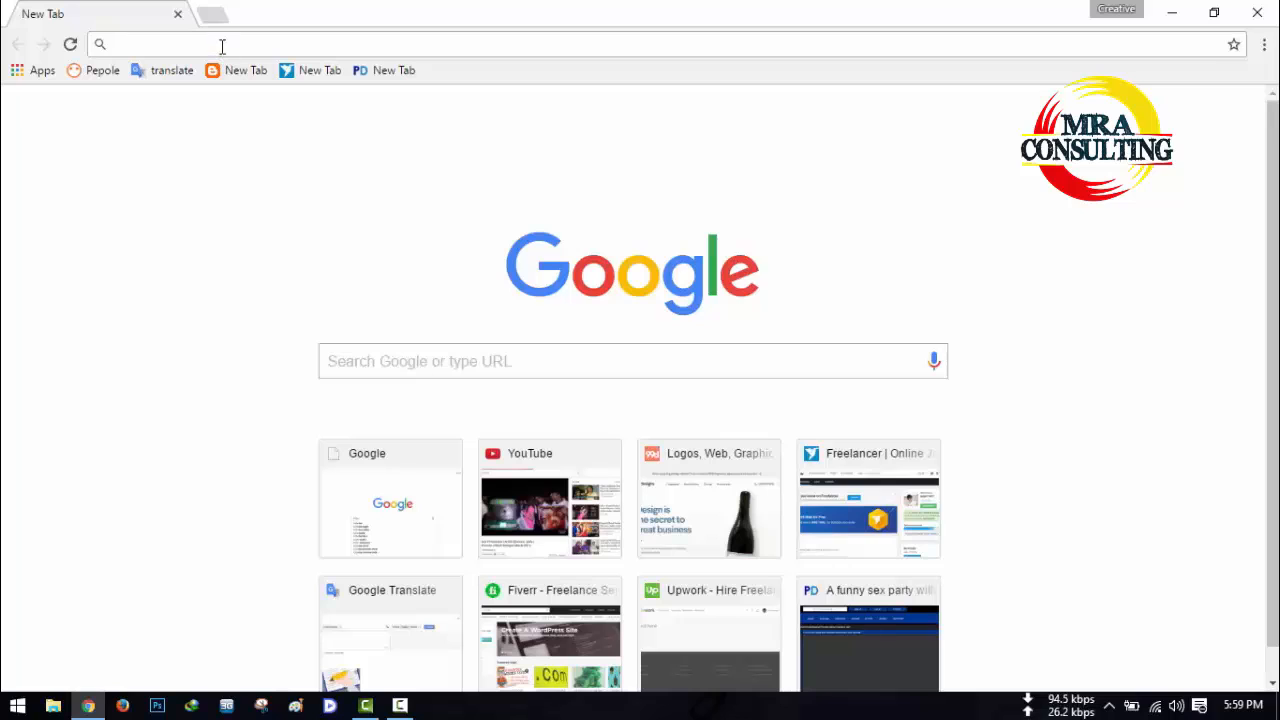
# Step: Open Google in the browser and search the web for "turbo c++"
pyautogui.write('g')
pyautogui.press('Return')
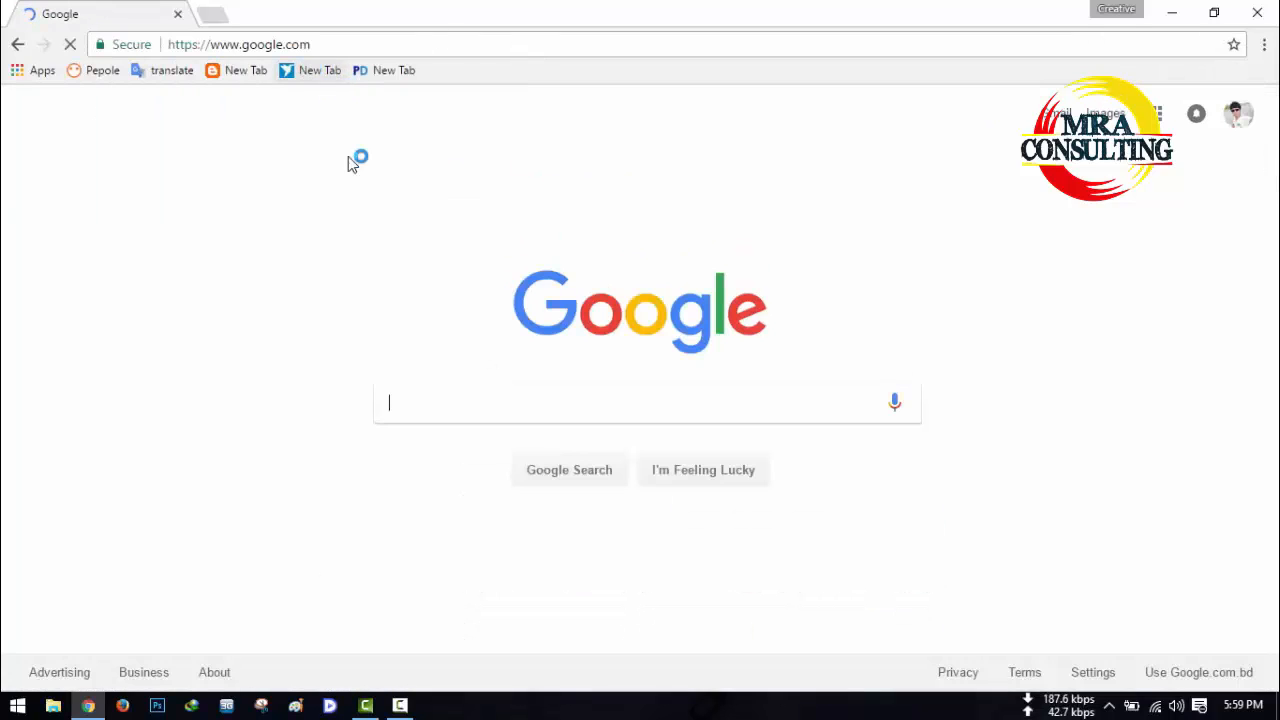
pyautogui.click(427, 395)
pyautogui.write('tur')
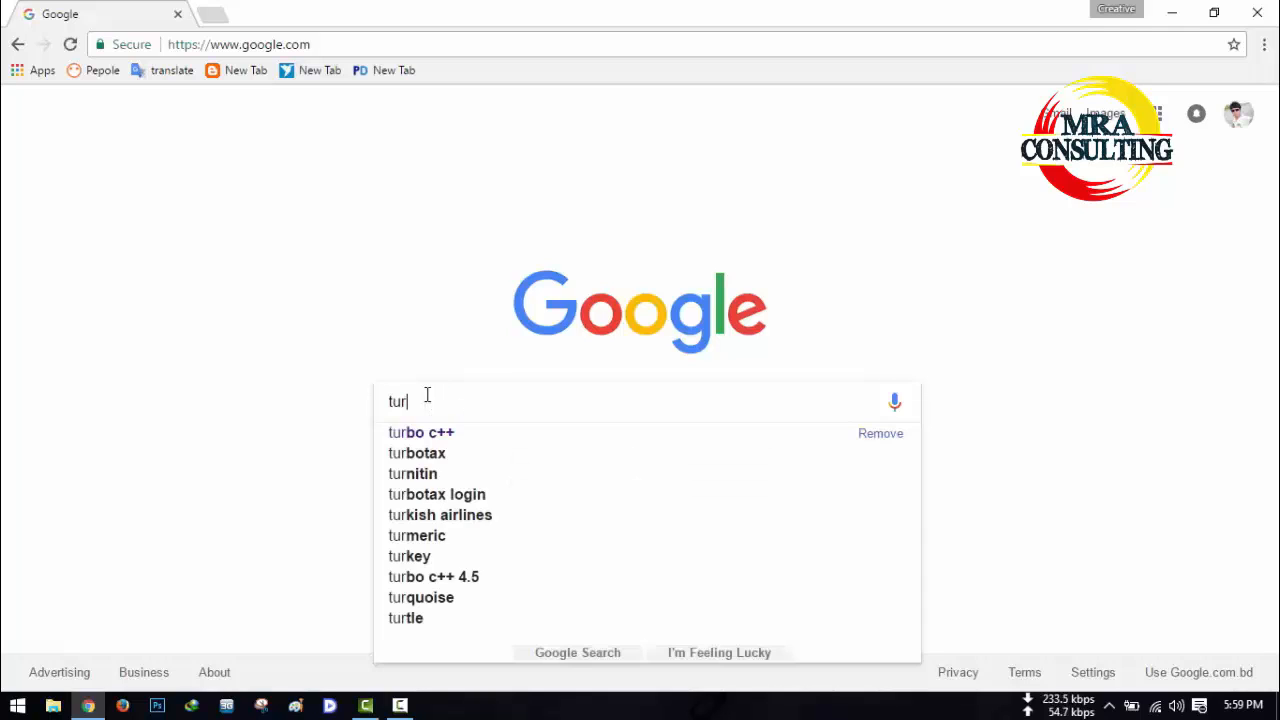
pyautogui.write('bo')
pyautogui.press('Return')
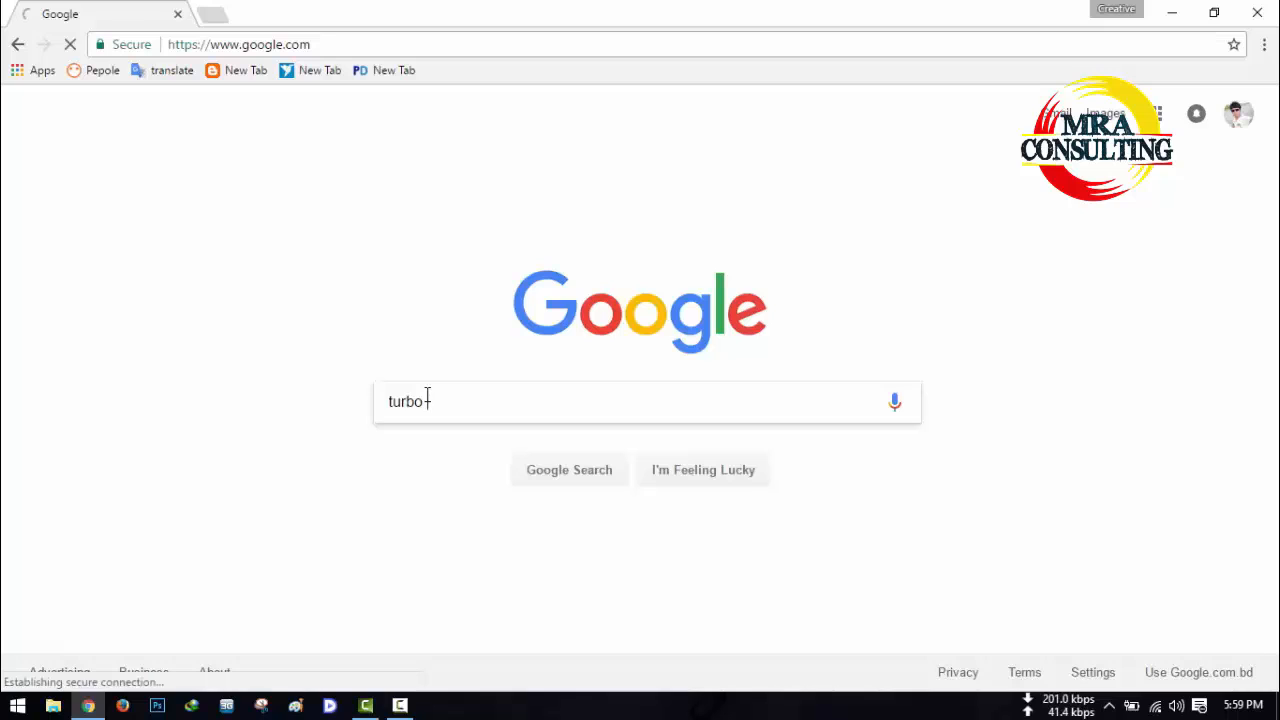
pyautogui.write('c++')
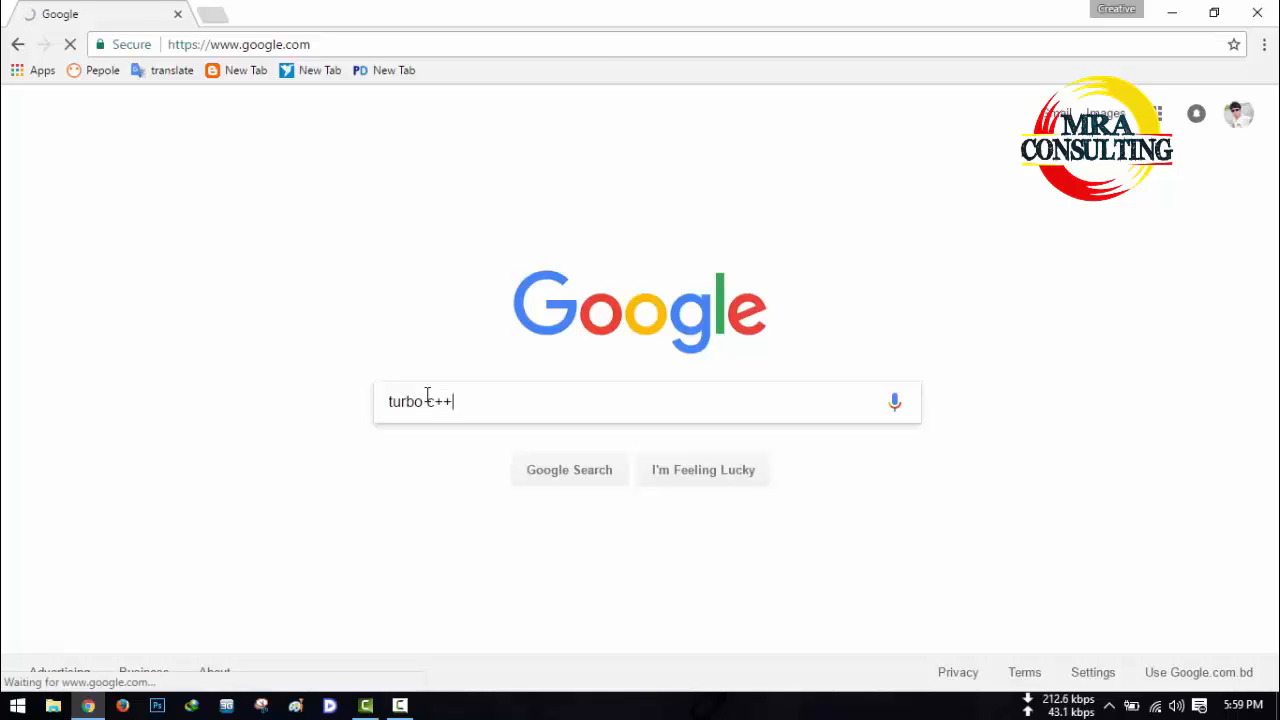
pyautogui.press('Return')
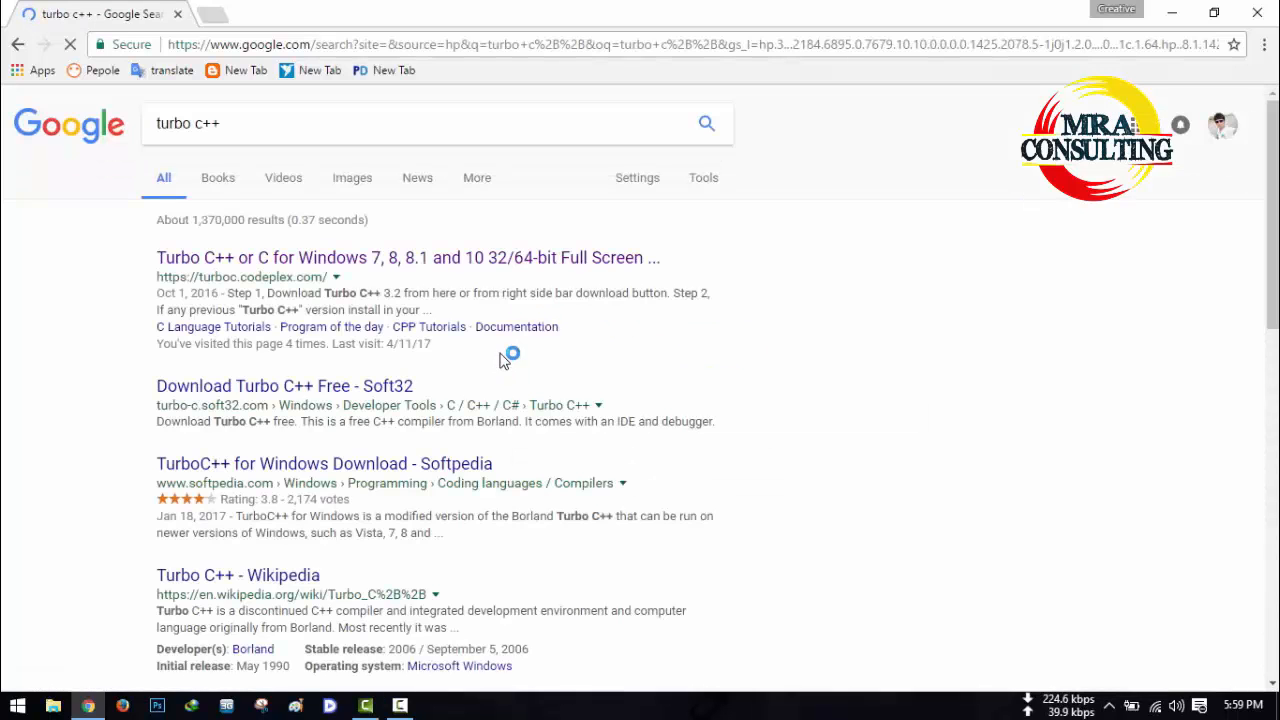
# Step: Look through the search results and open the turboc.codeplex.com page for Turbo C++ on Windows 7, 8, 8.1 and 10
pyautogui.scroll(-9, 490, 366)
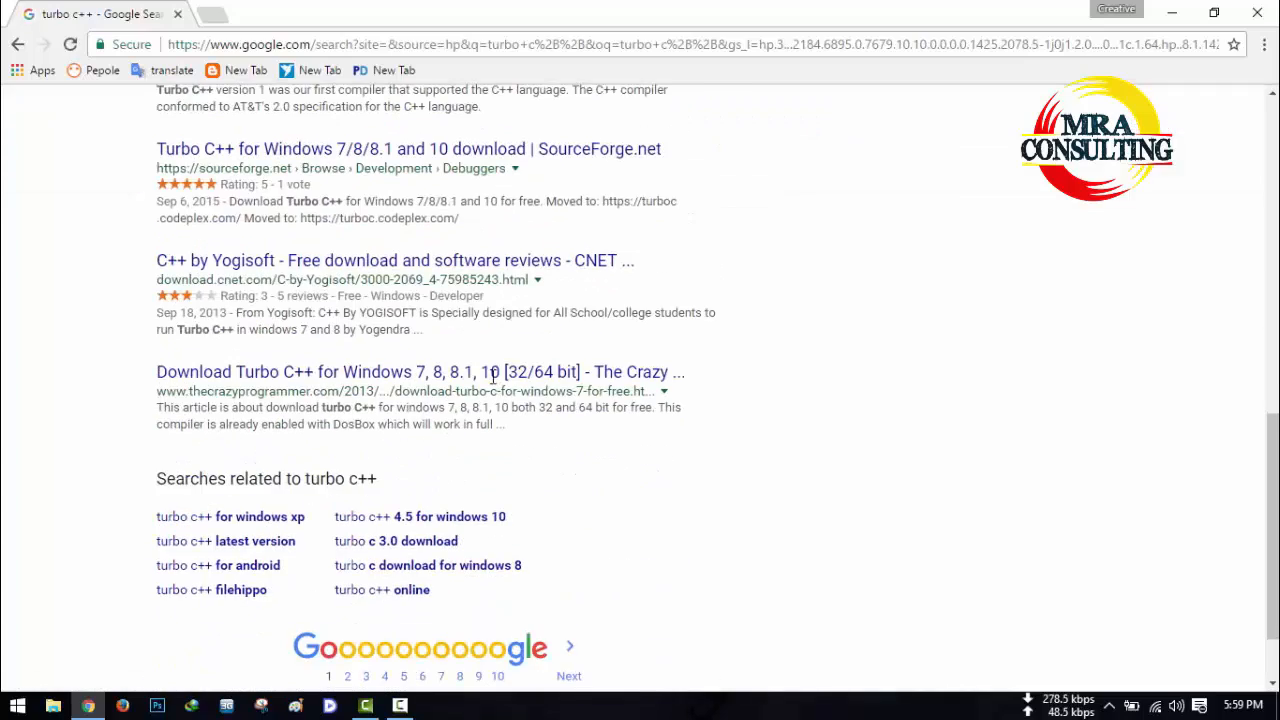
pyautogui.scroll(5, 650, 385)
pyautogui.scroll(4, 650, 385)
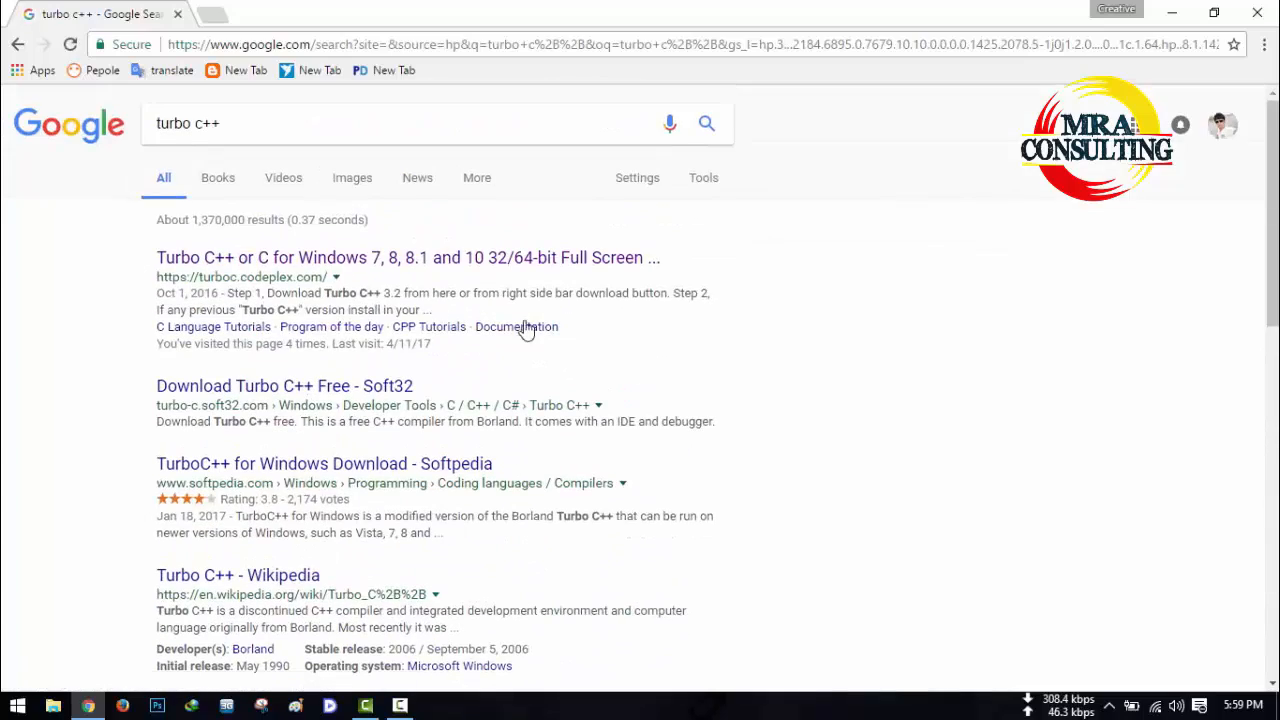
pyautogui.click(465, 260)
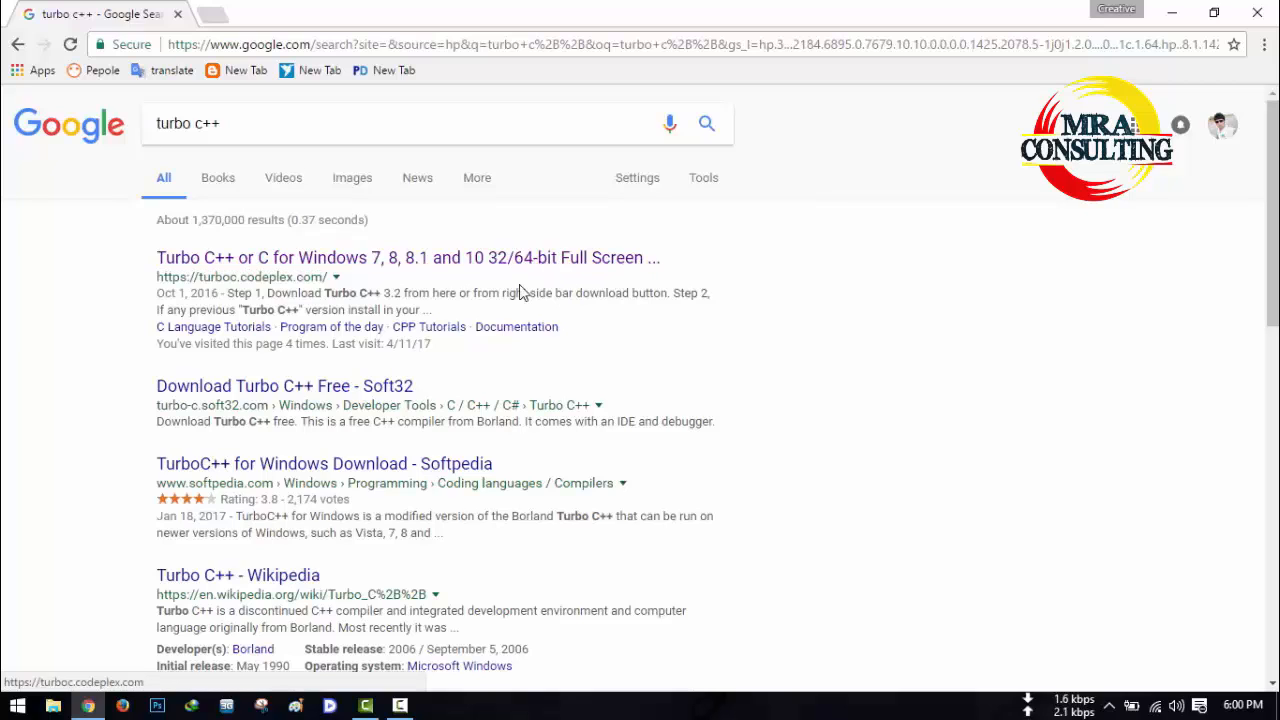
pyautogui.click(400, 262)
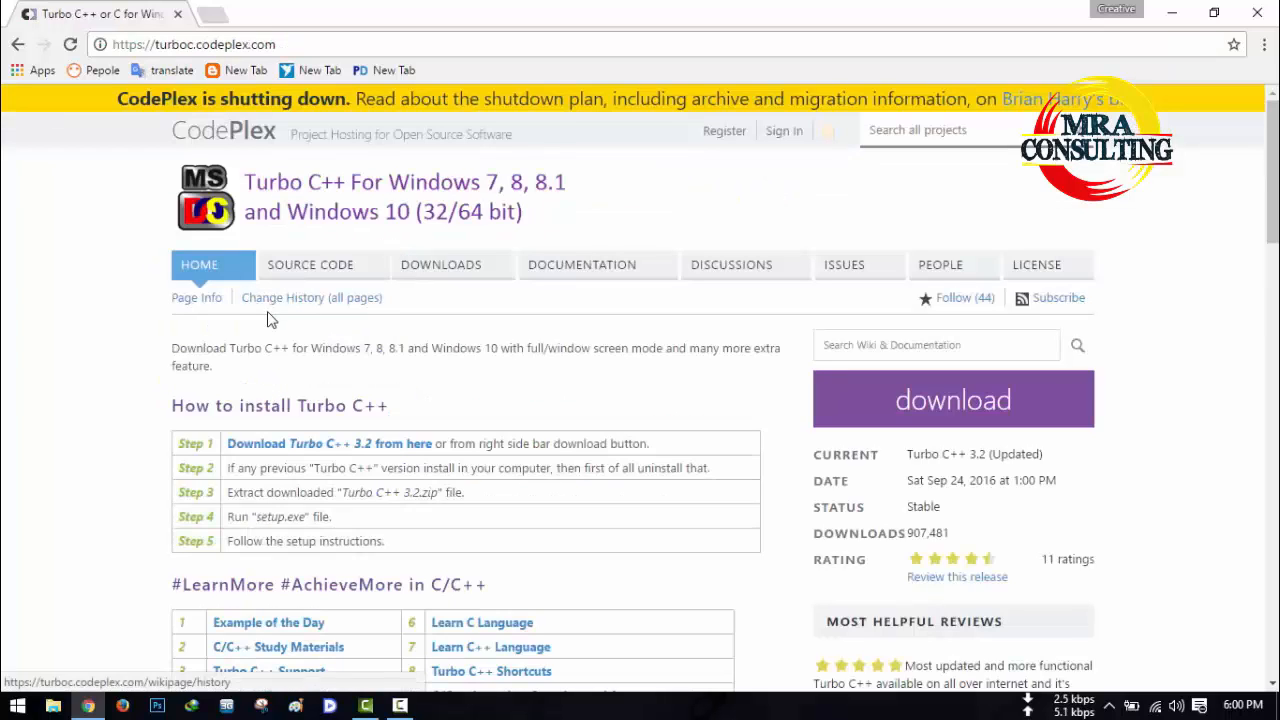
# Step: Download Turbo C++ 3.2.zip to Downloads\Compressed, overwriting the existing duplicate, and dismiss the completed download
pyautogui.click(948, 406)
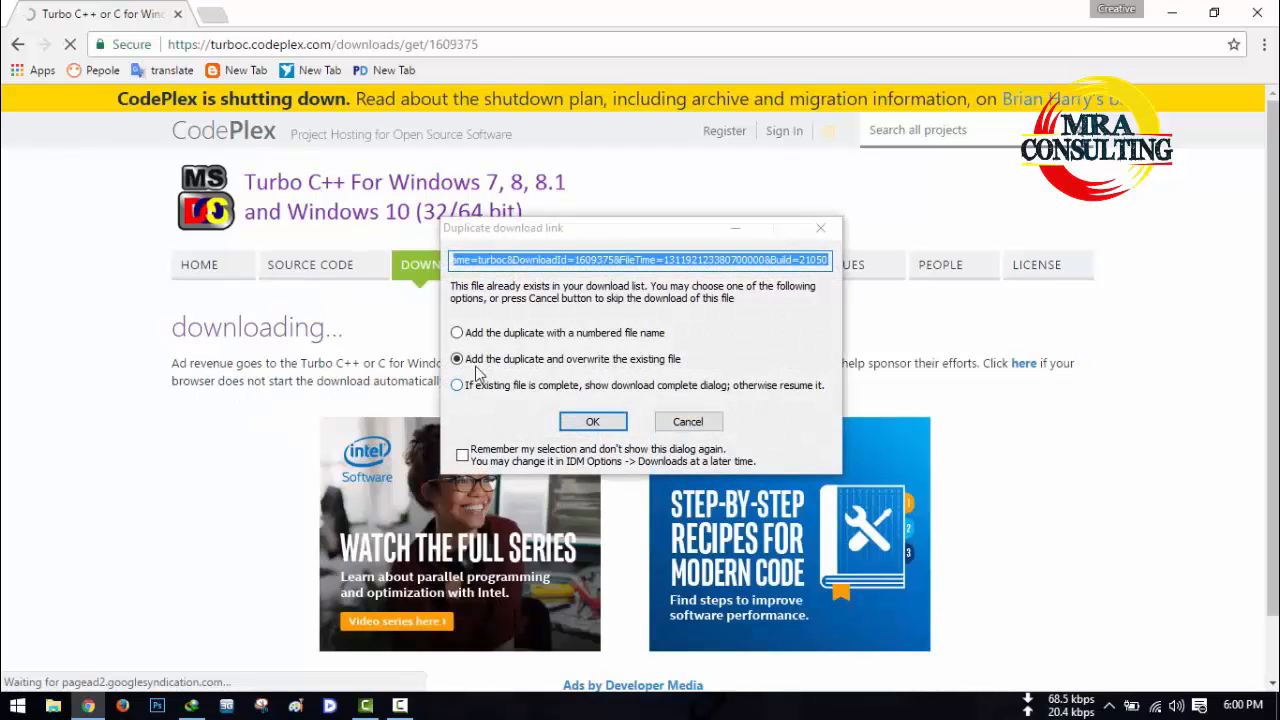
pyautogui.click(590, 422)
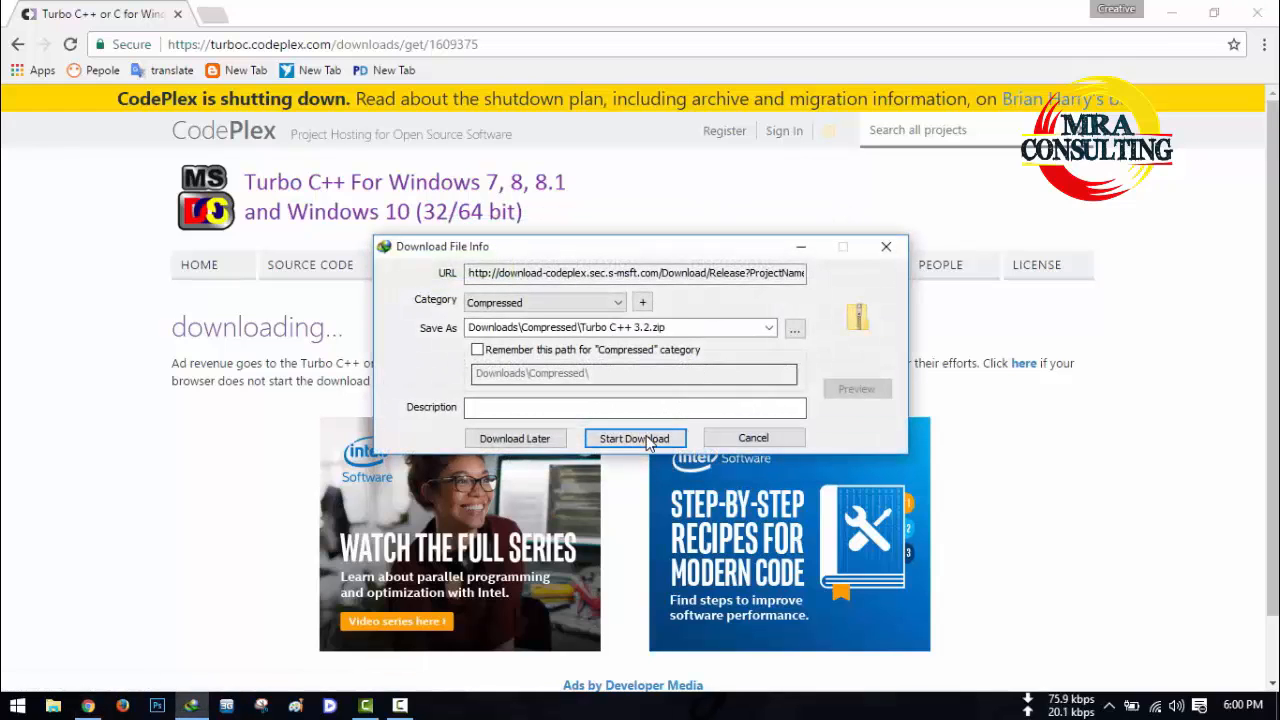
pyautogui.click(646, 440)
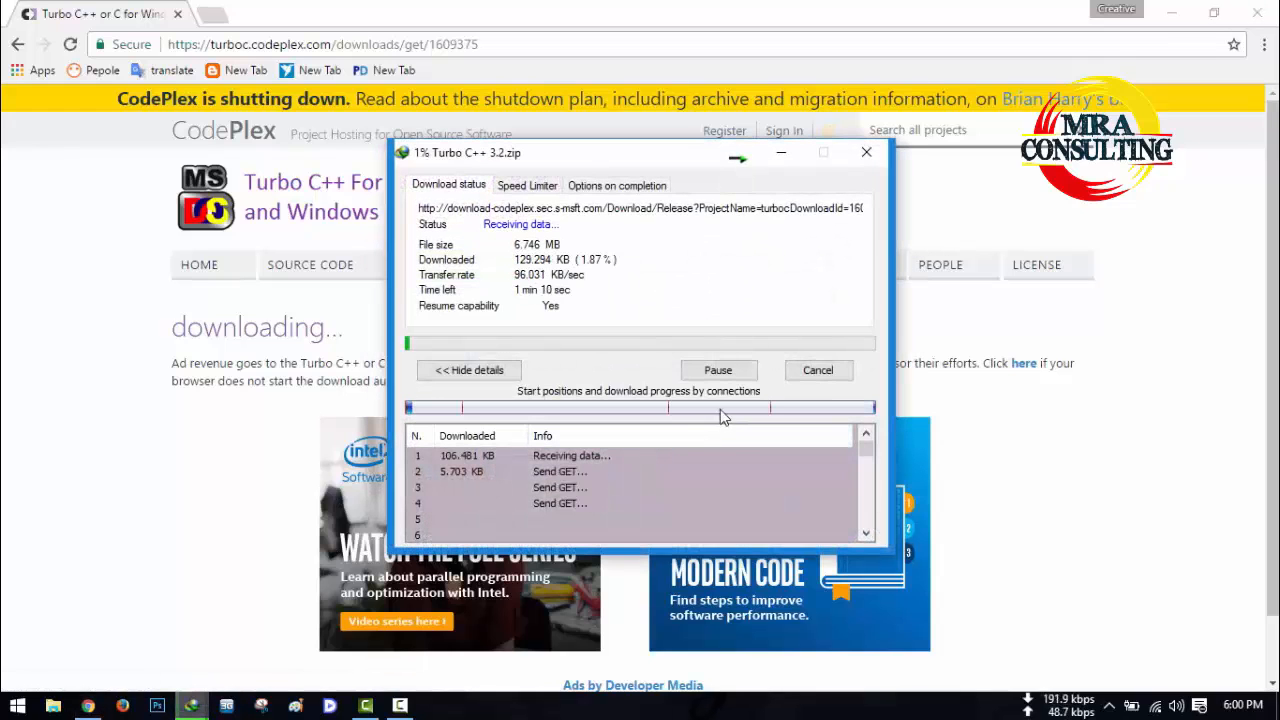
pyautogui.moveTo(642, 156); pyautogui.dragTo(714, 186)
pyautogui.click(829, 423)
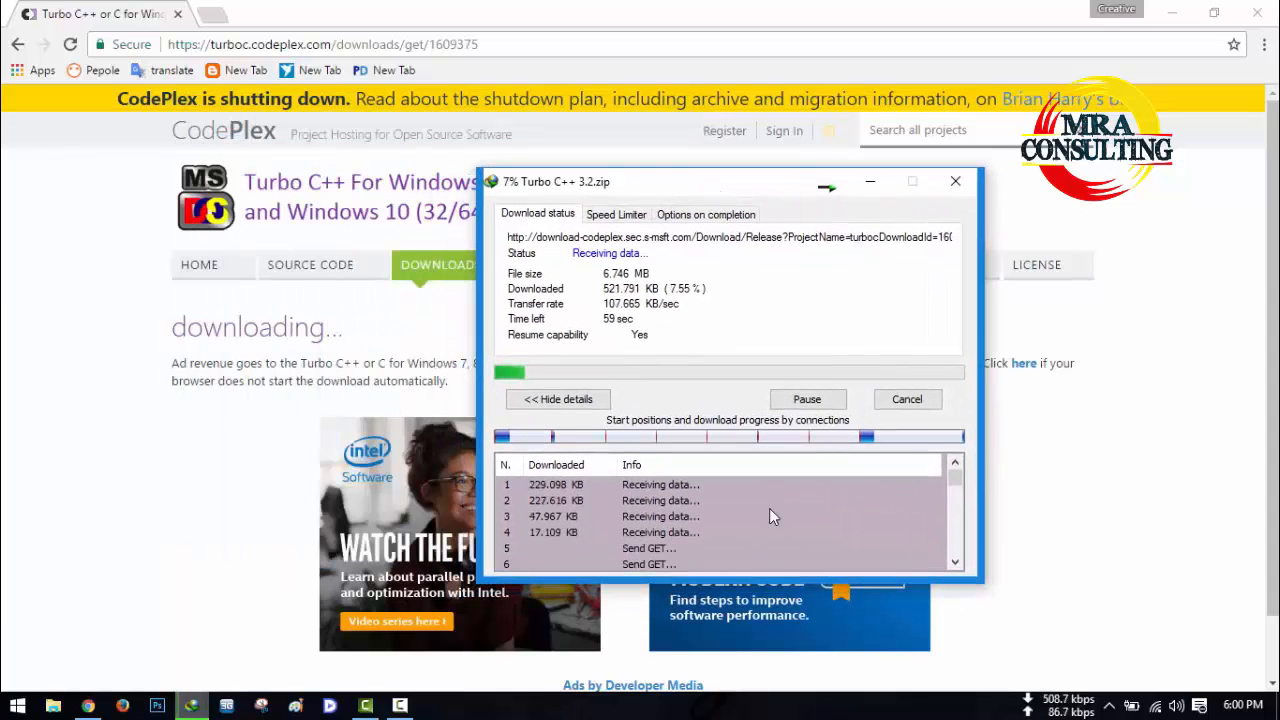
pyautogui.moveTo(785, 580); pyautogui.dragTo(792, 462)
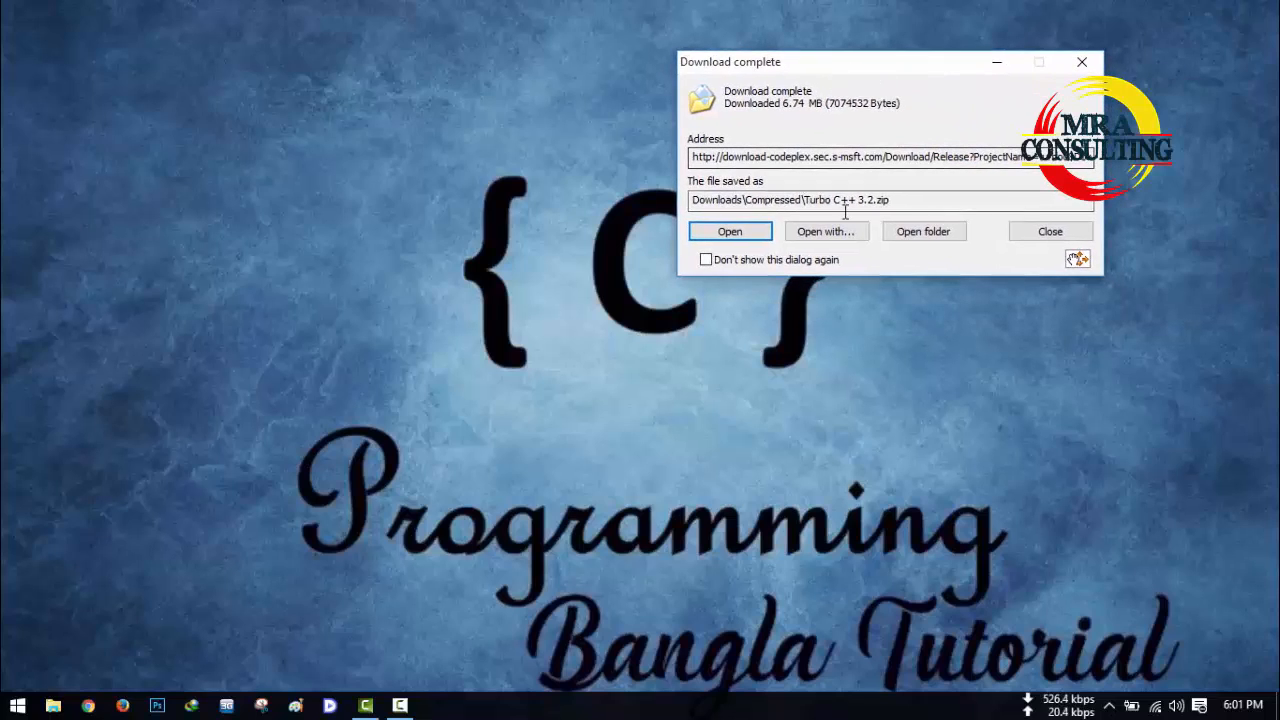
pyautogui.click(1081, 63)
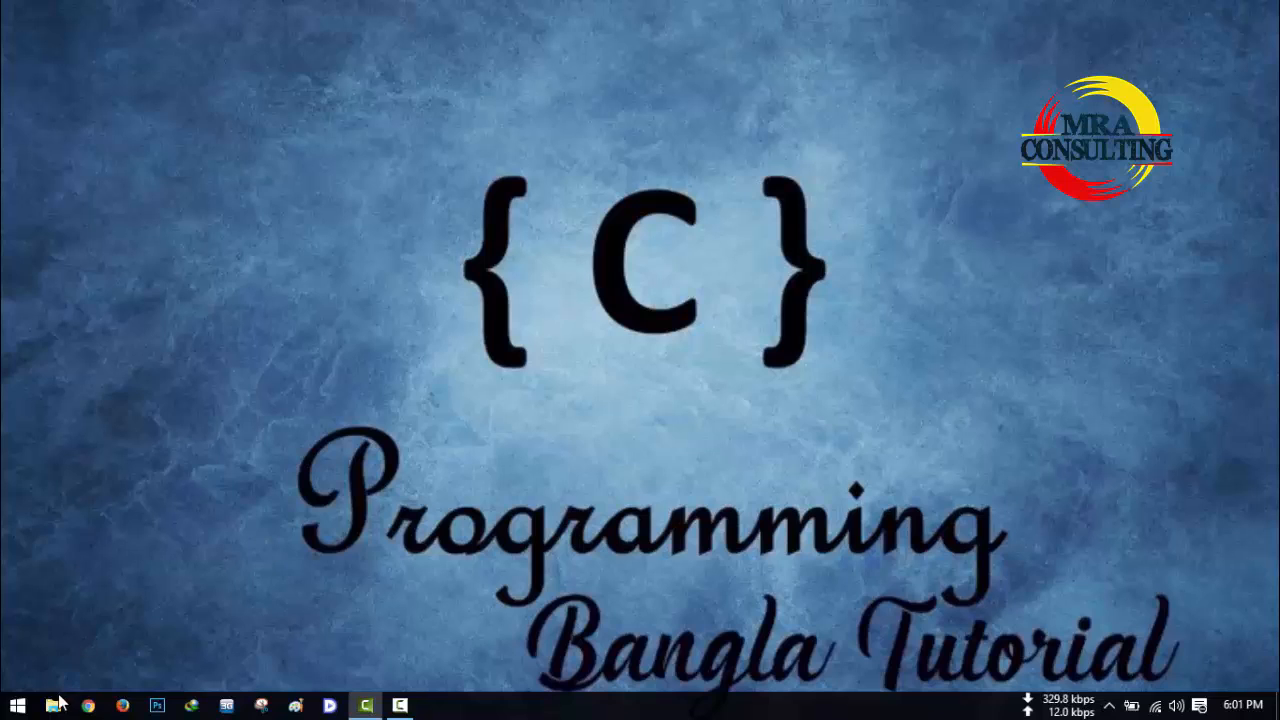
# Step: Switch to File Explorer and open the Compressed folder inside Downloads
pyautogui.click(54, 705)
pyautogui.click(99, 235)
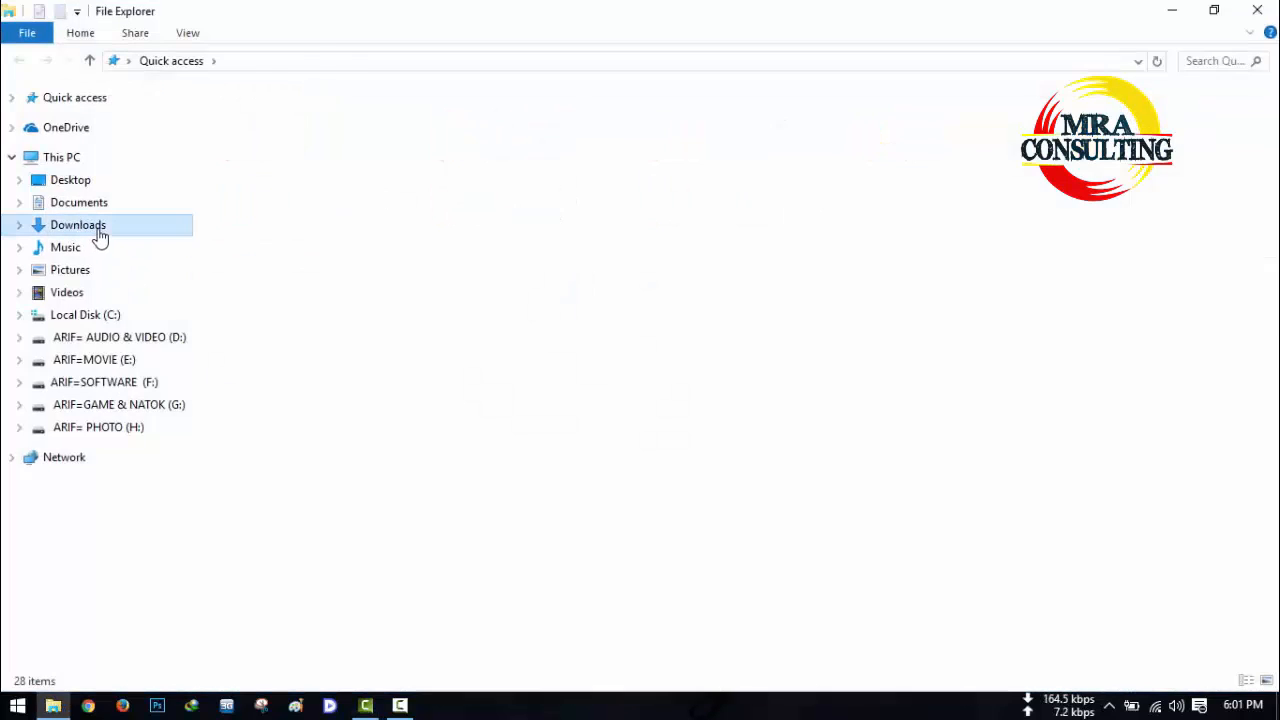
pyautogui.doubleClick(1022, 170)
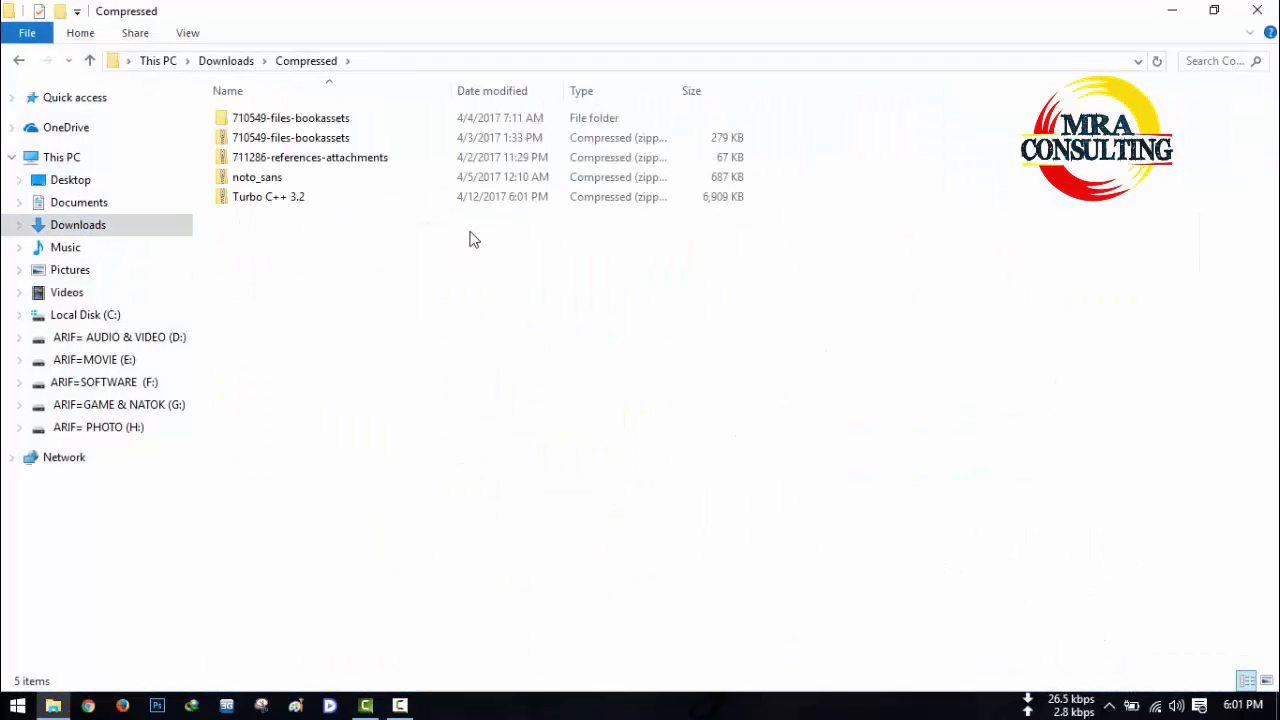
# Step: Extract the Turbo C++ 3.2 archive to the suggested Turbo C++ 3.2 folder, showing the extracted files when complete
pyautogui.click(230, 205)
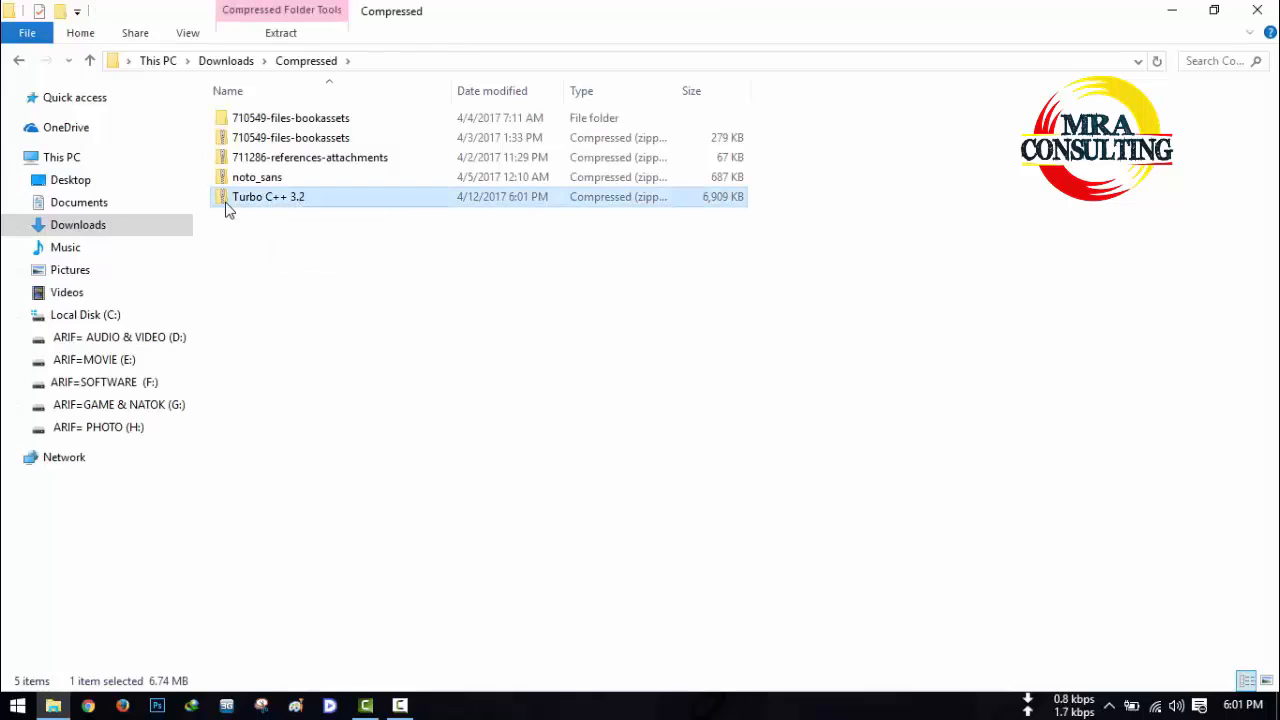
pyautogui.rightClick(324, 195)
pyautogui.click(302, 197)
pyautogui.rightClick(303, 199)
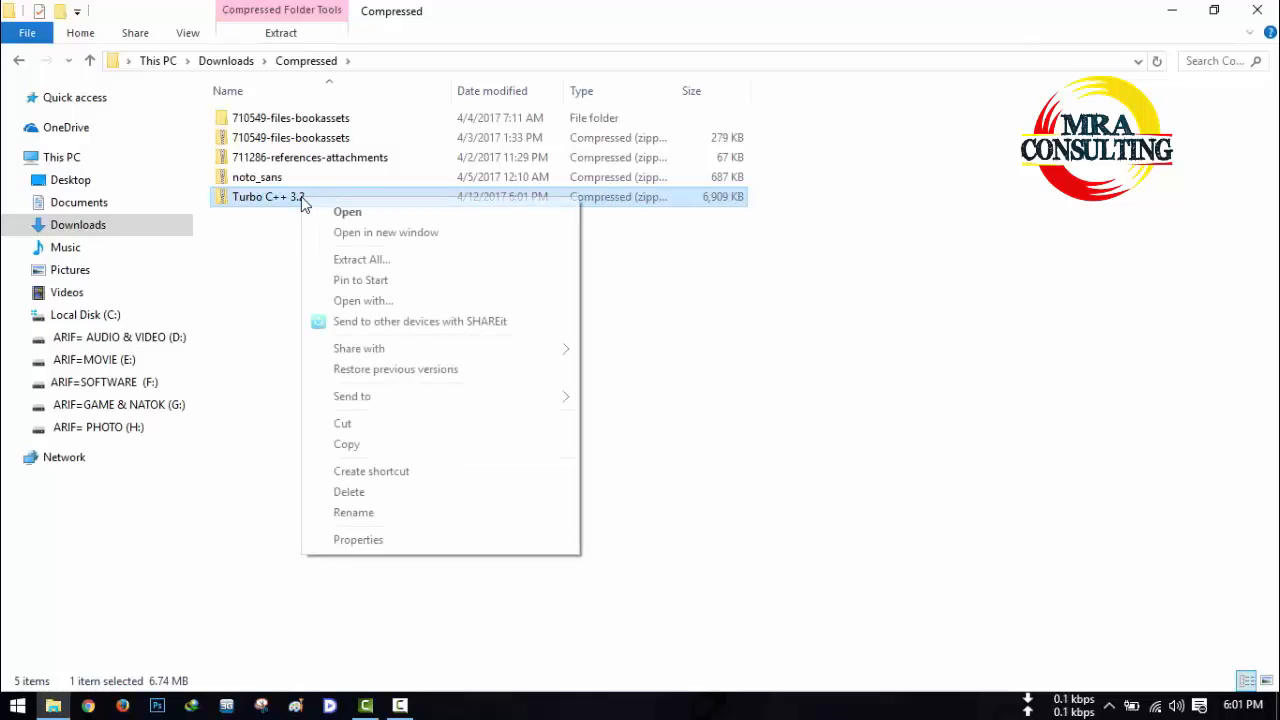
pyautogui.click(360, 260)
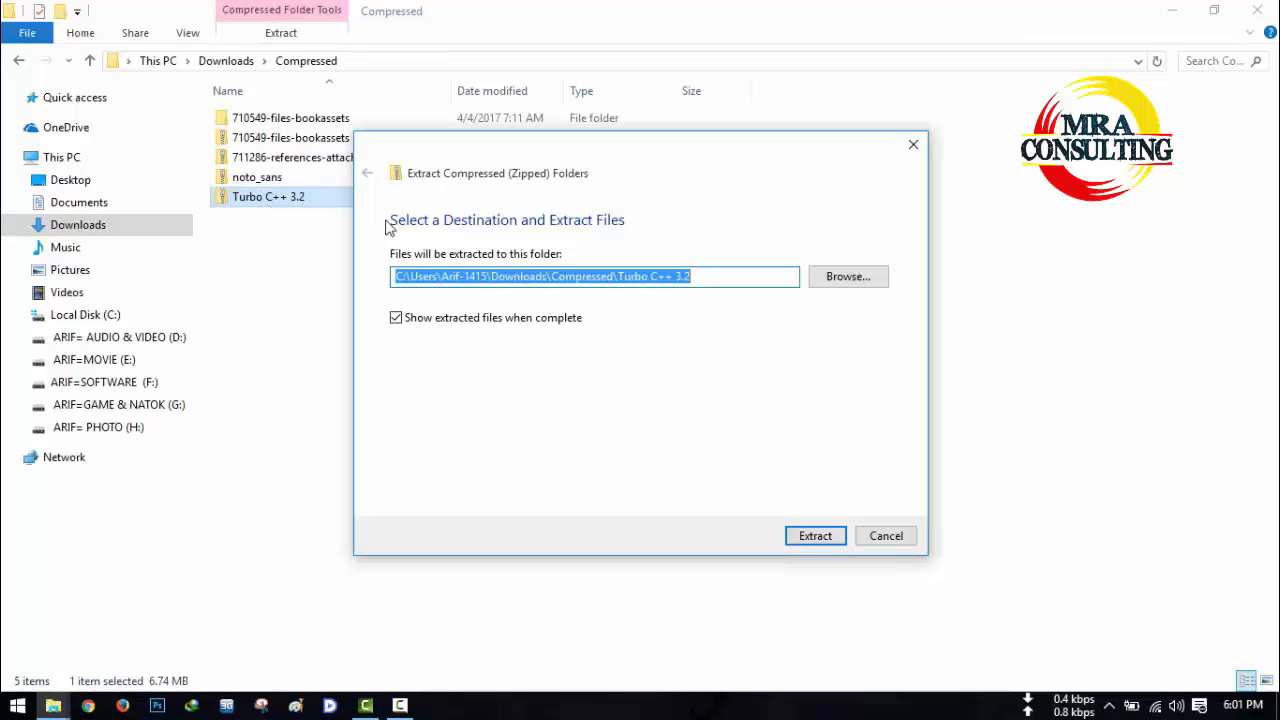
pyautogui.click(816, 537)
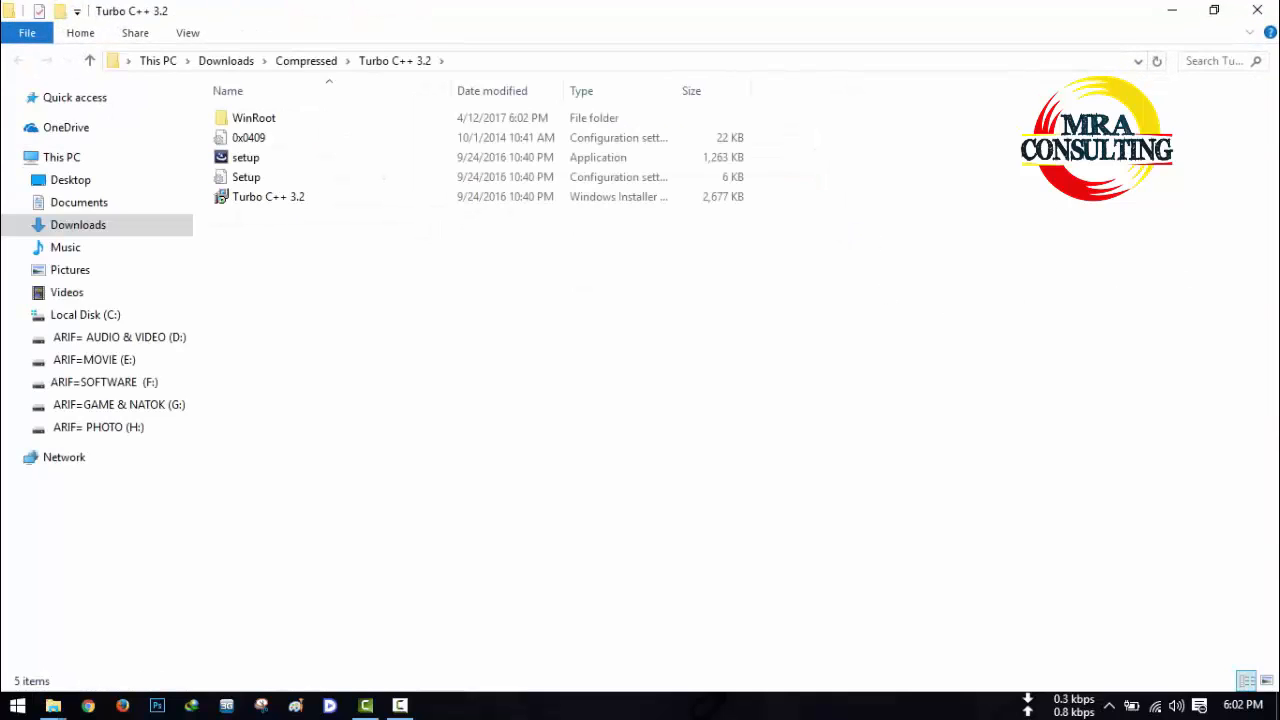
# Step: Close the extra folder window, then run the setup application from the extracted Turbo C++ 3.2 folder
pyautogui.click(1257, 9)
pyautogui.doubleClick(284, 142)
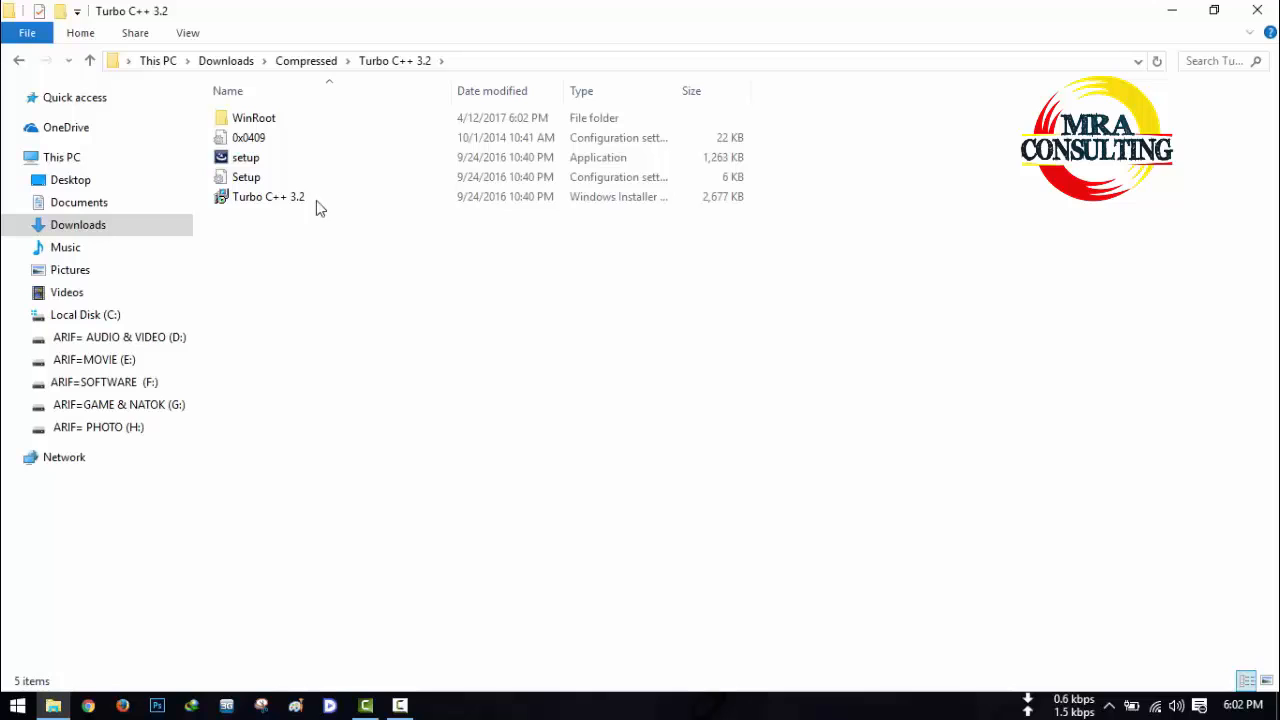
pyautogui.click(248, 161)
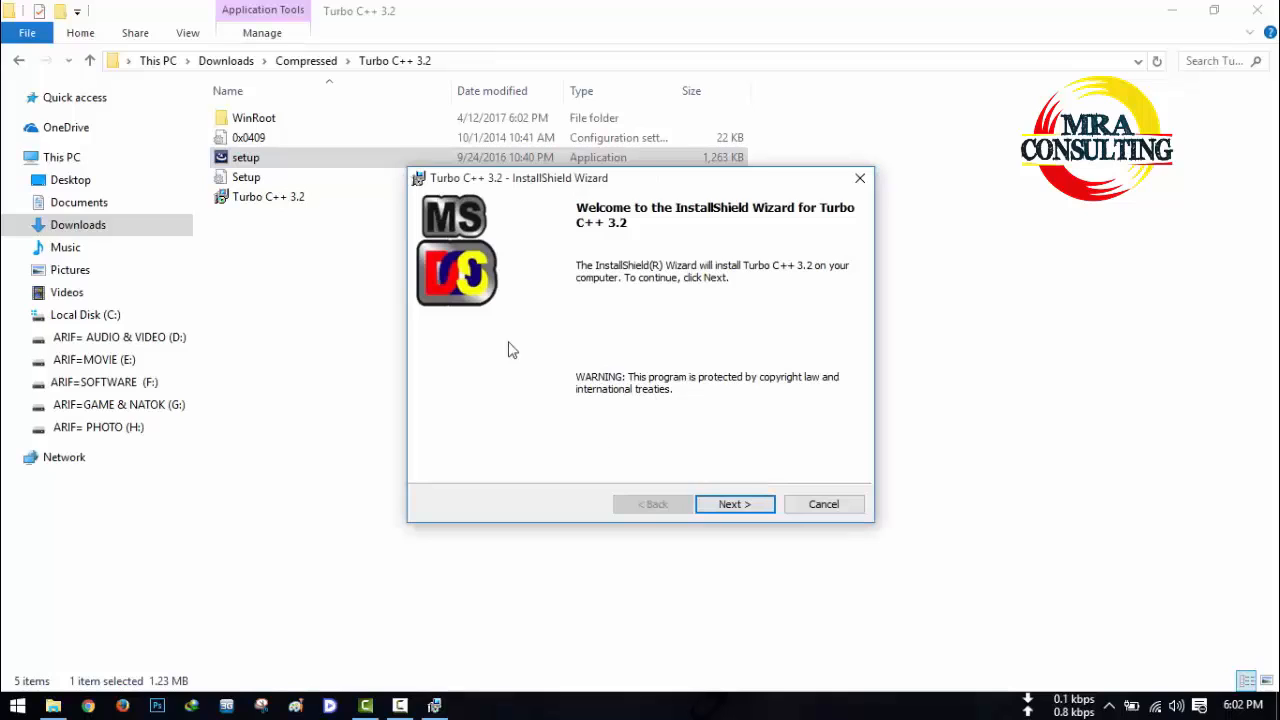
# Step: Accept the license agreement in the Turbo C++ 3.2 installer and start the installation with the default settings
pyautogui.click(732, 506)
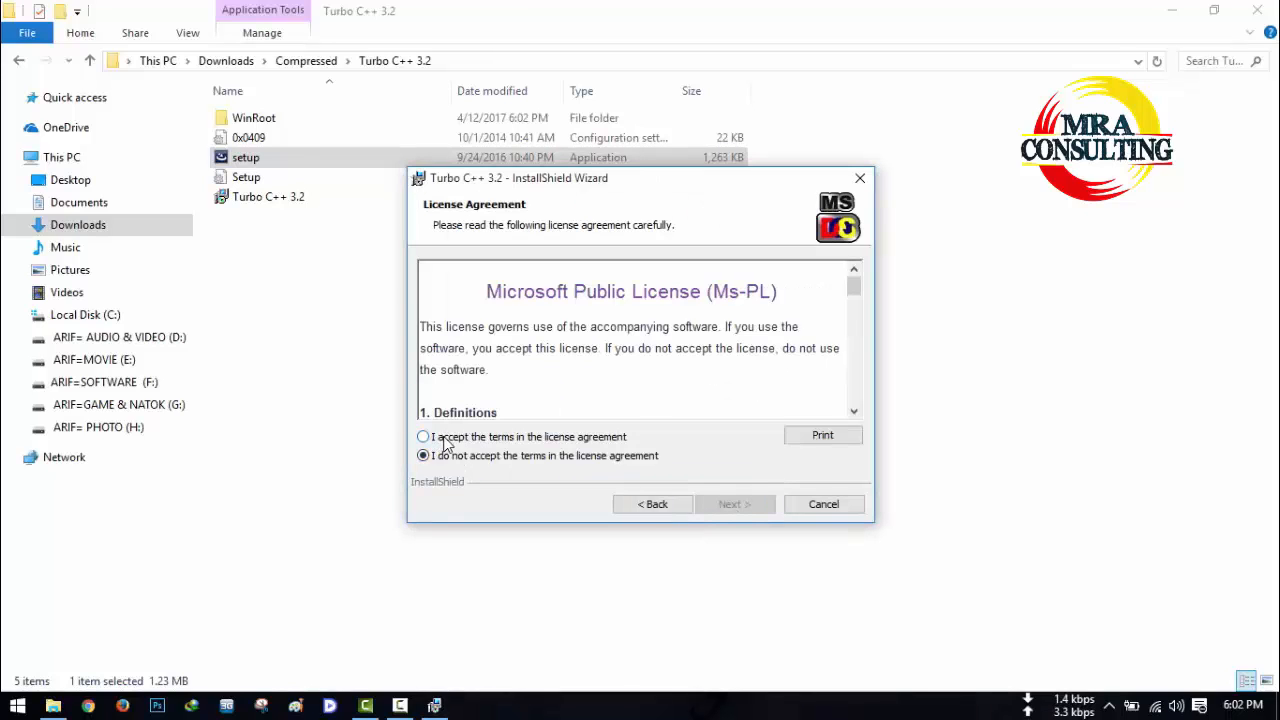
pyautogui.click(443, 440)
pyautogui.click(735, 506)
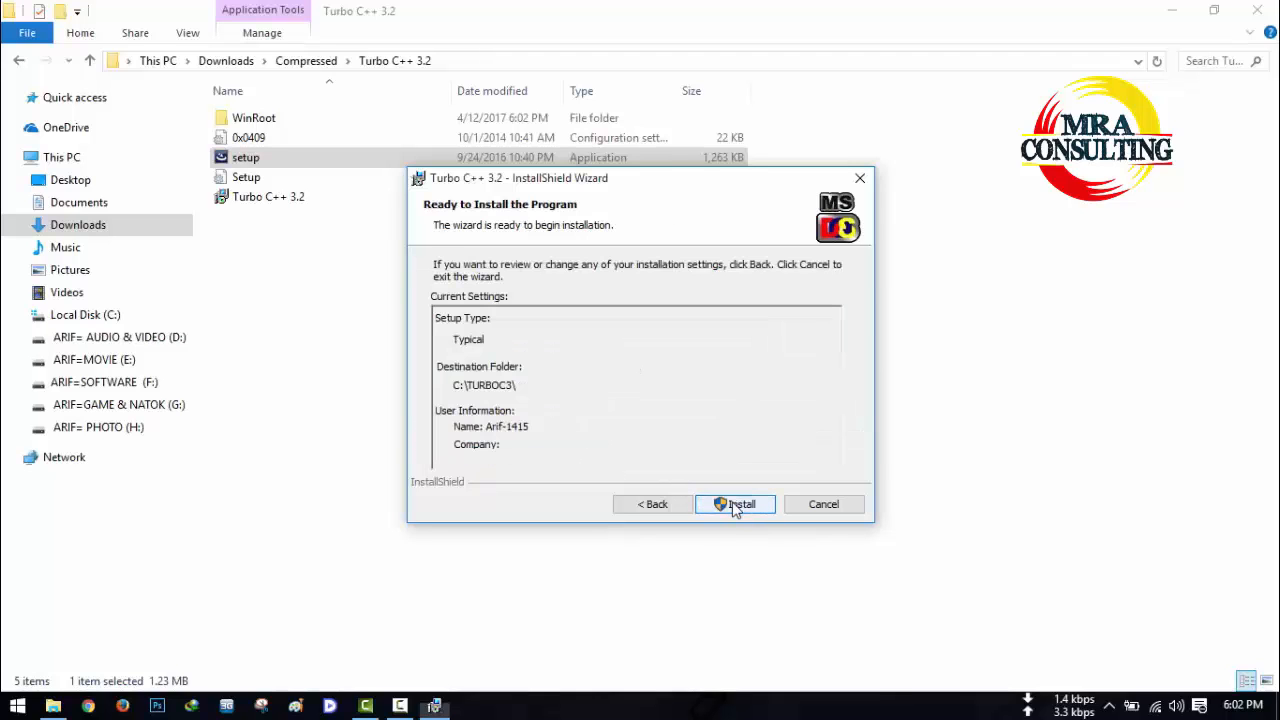
pyautogui.click(738, 505)
pyautogui.click(738, 506)
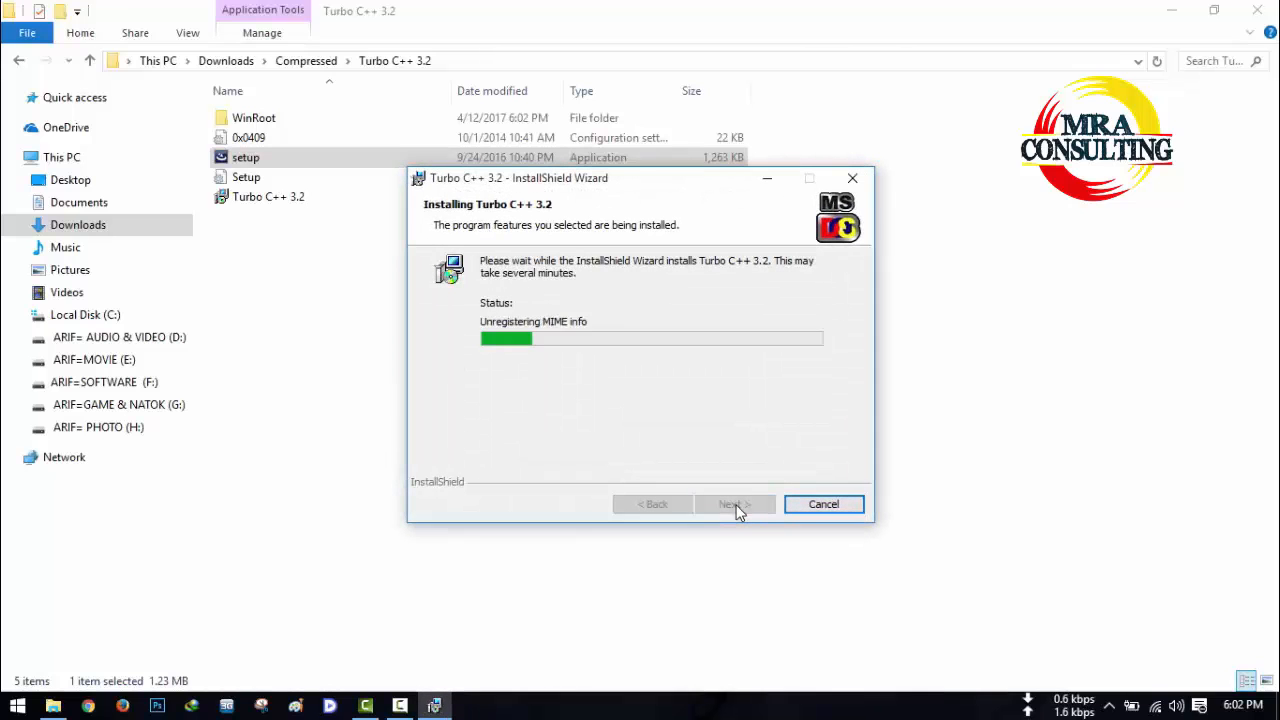
# Step: Close the File Explorer window and finish the Turbo C++ 3.2 installation with the option to launch the program enabled
pyautogui.click(1257, 9)
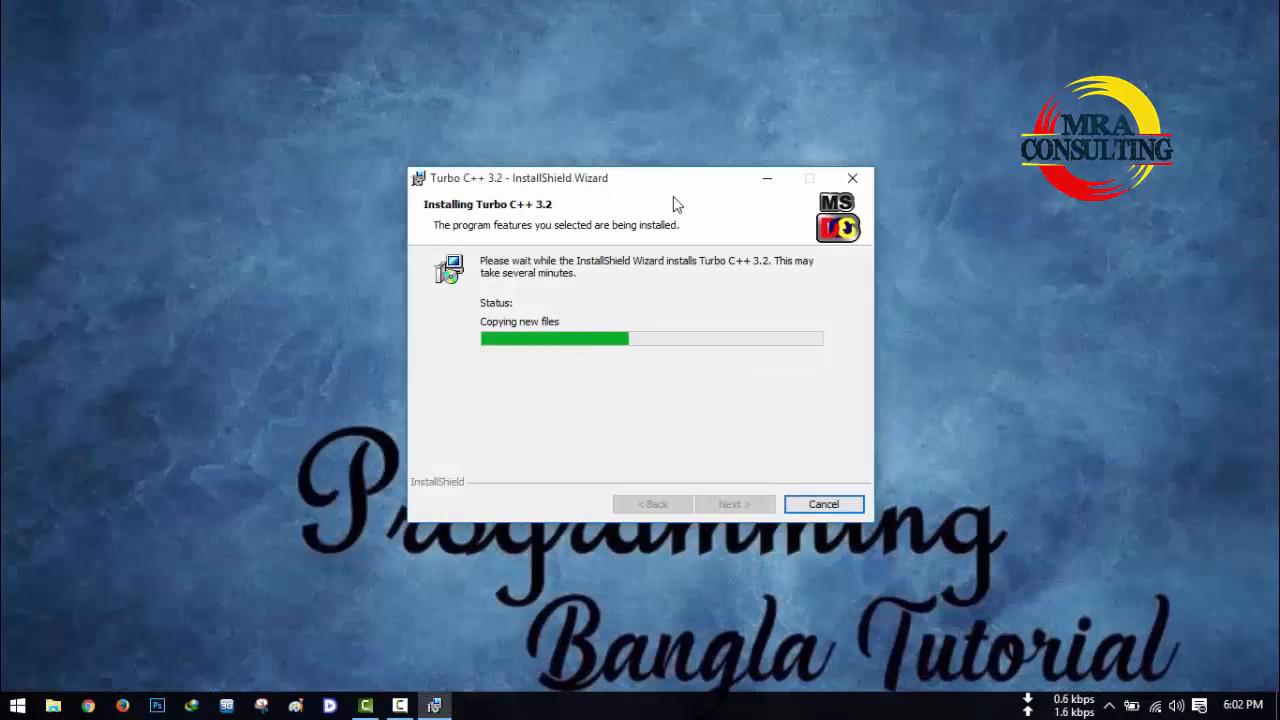
pyautogui.moveTo(674, 203); pyautogui.dragTo(1000, 108)
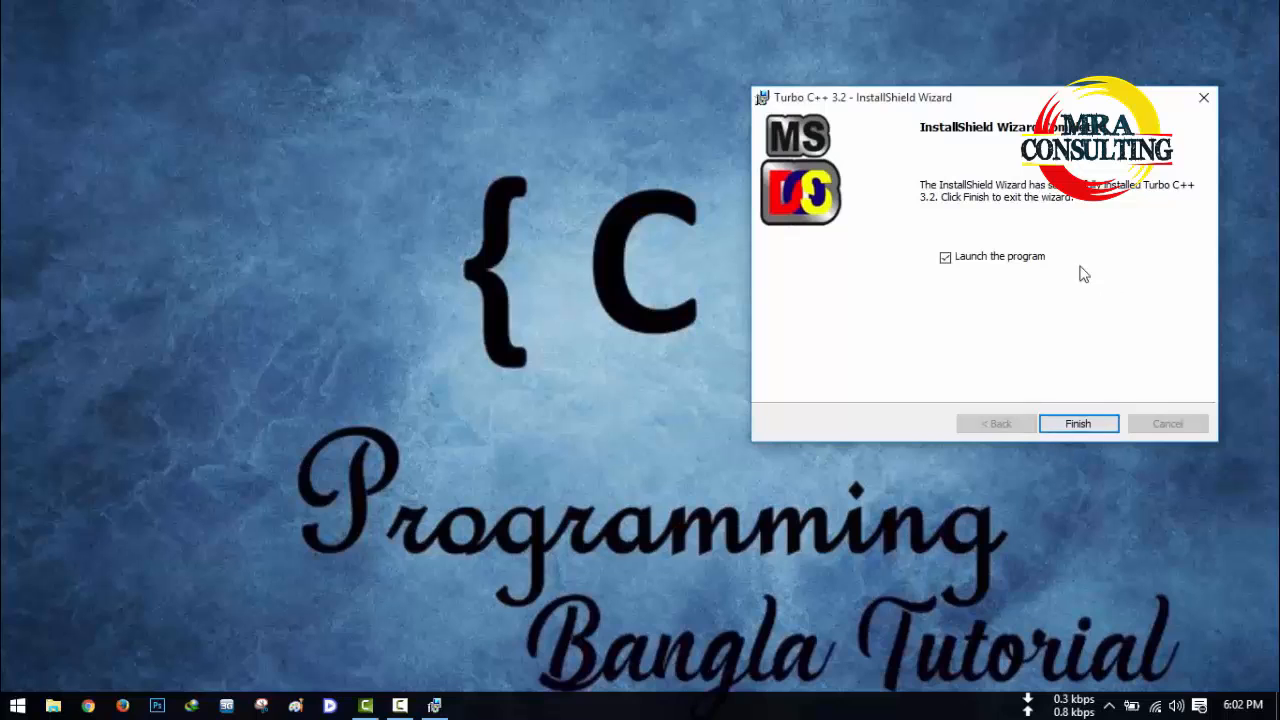
pyautogui.click(1078, 424)
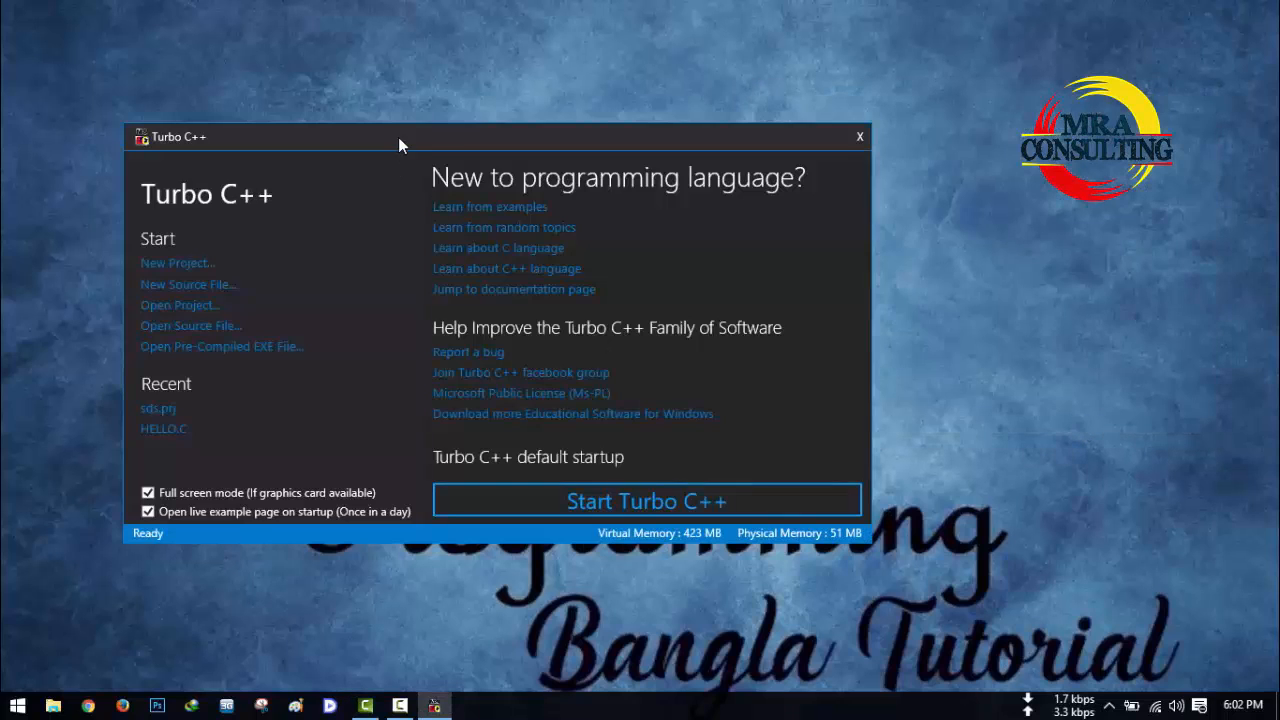
# Step: Start Turbo C++ in full screen mode from its launcher and maximize the 1HELLO.C edit window
pyautogui.moveTo(398, 137); pyautogui.dragTo(523, 73)
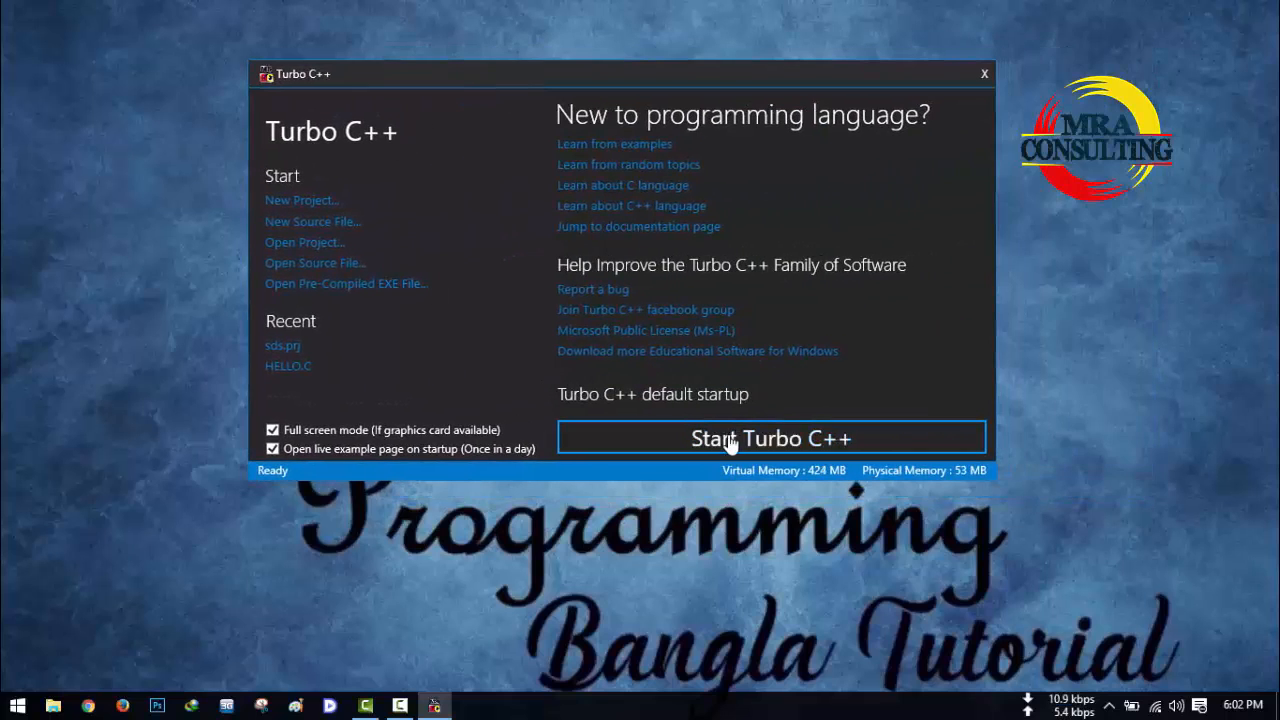
pyautogui.click(851, 442)
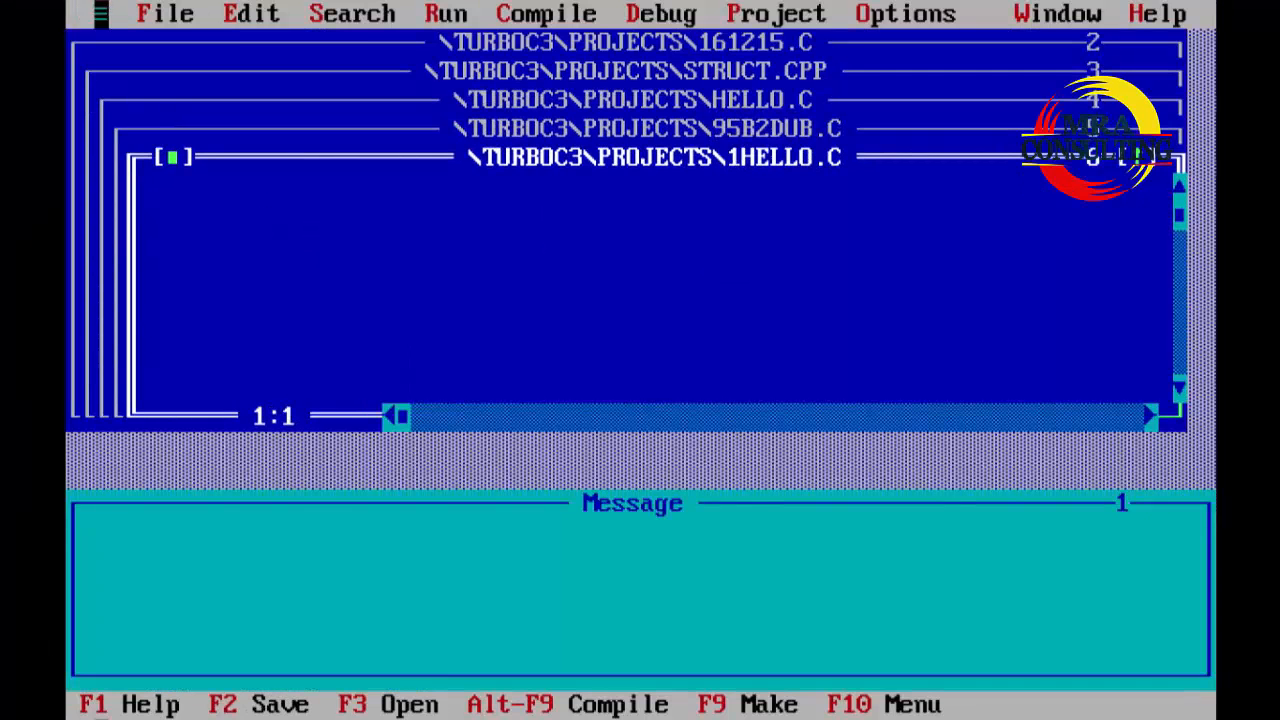
pyautogui.click(1137, 159)
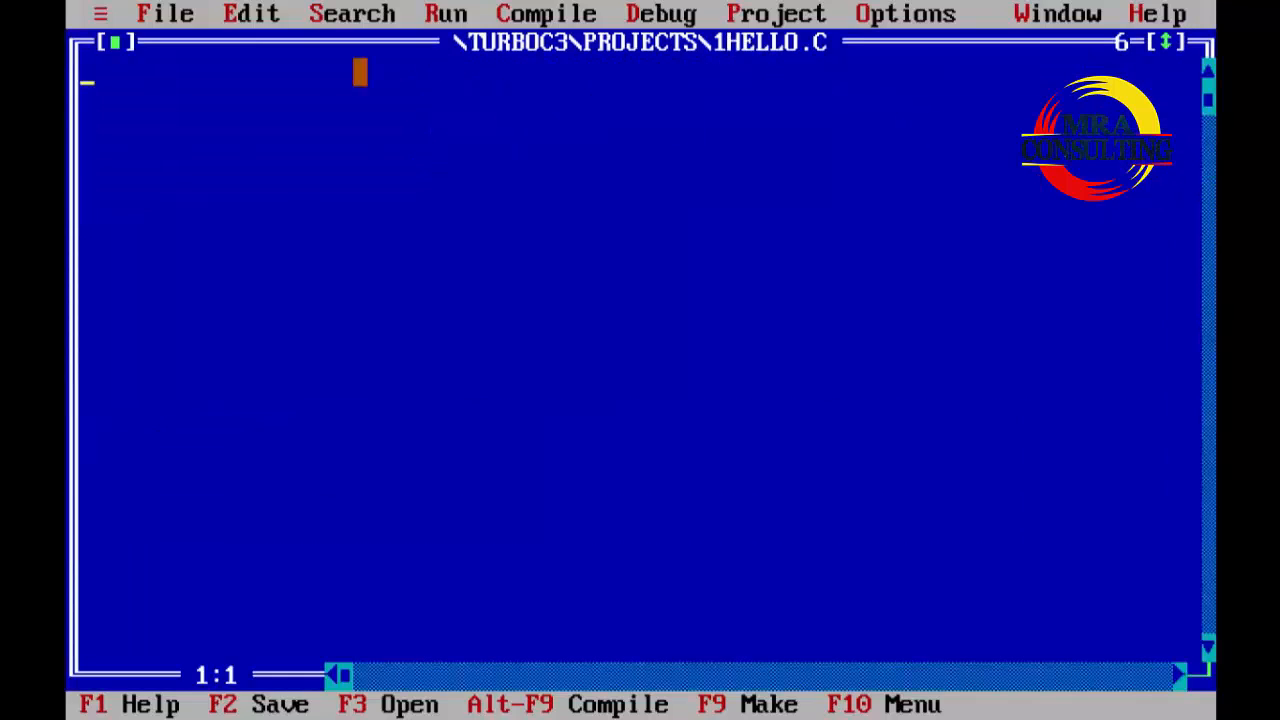
# Step: Show the file commands of the Turbo C++ editor
pyautogui.click(160, 14)
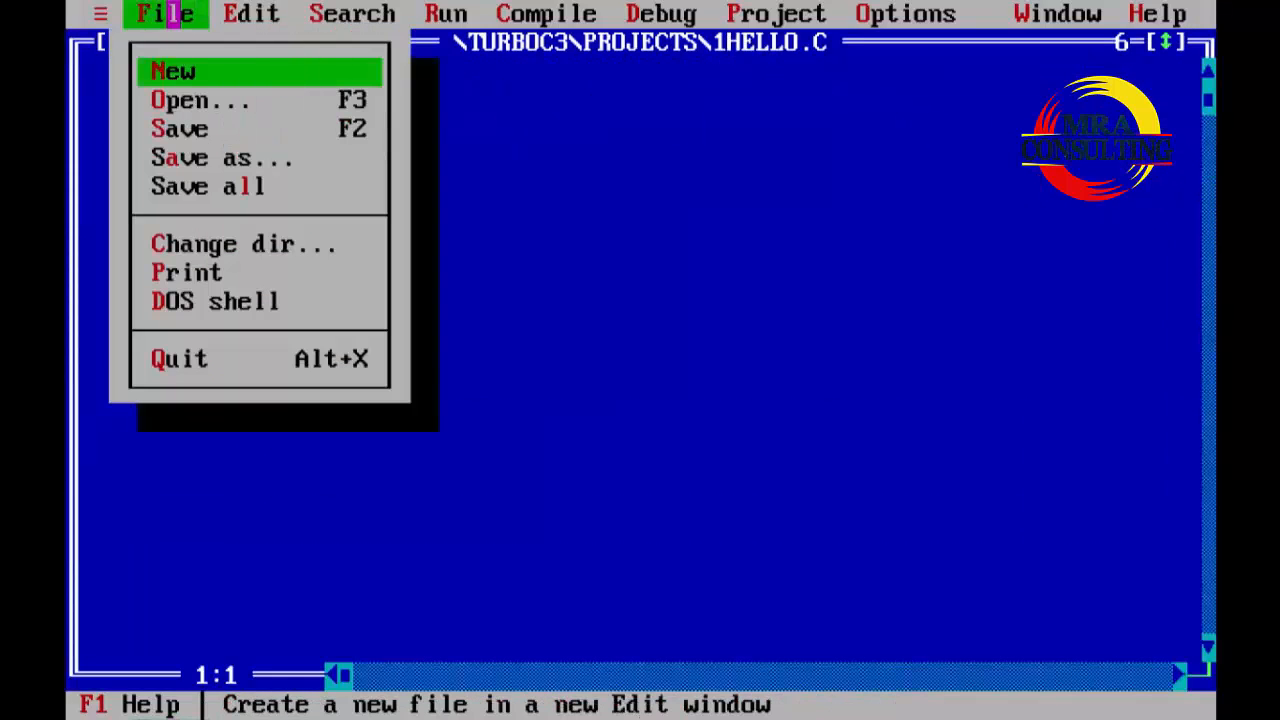
pyautogui.click(450, 129)
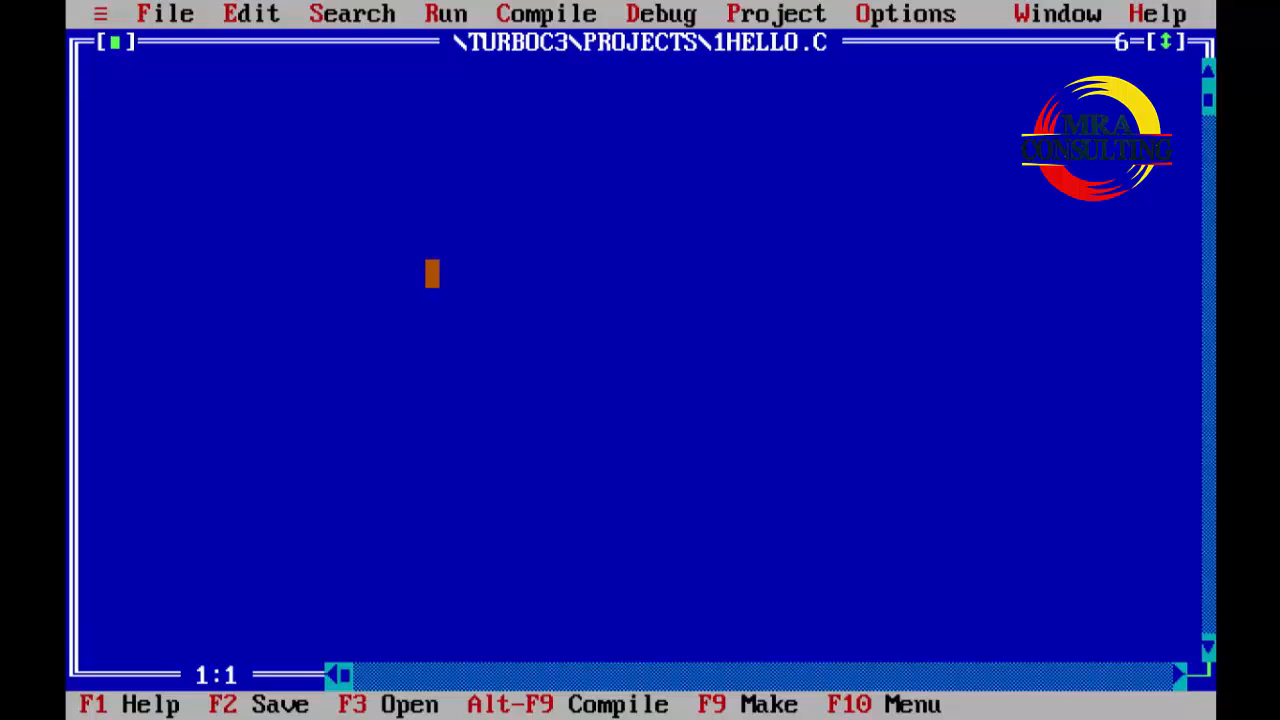
pyautogui.click(158, 14)
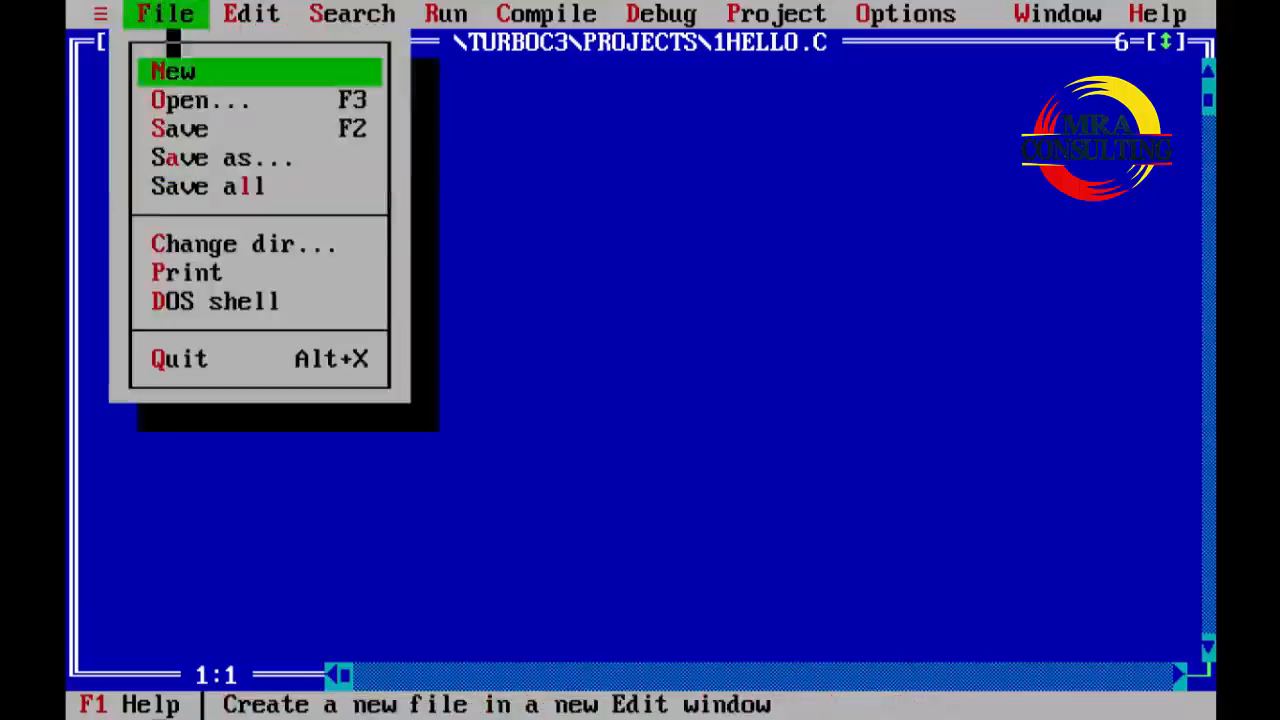